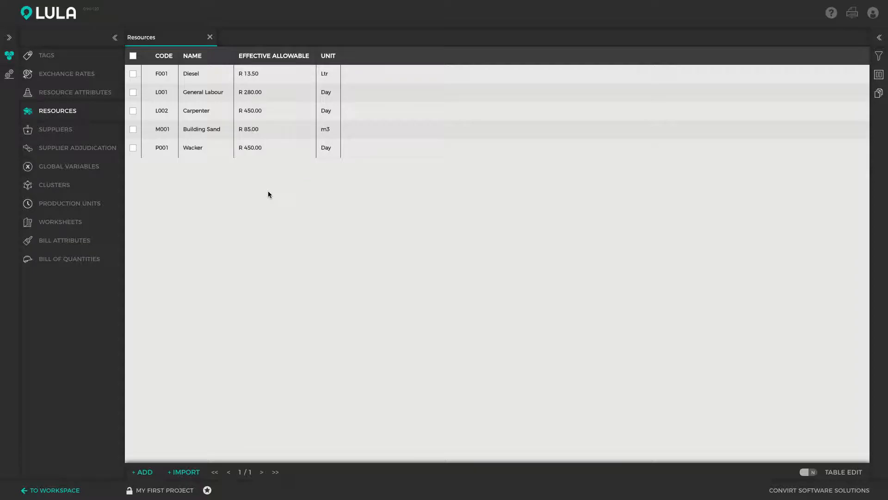
Step: Filter the resources list by the text "wacker" and clear the search again
click(115, 37)
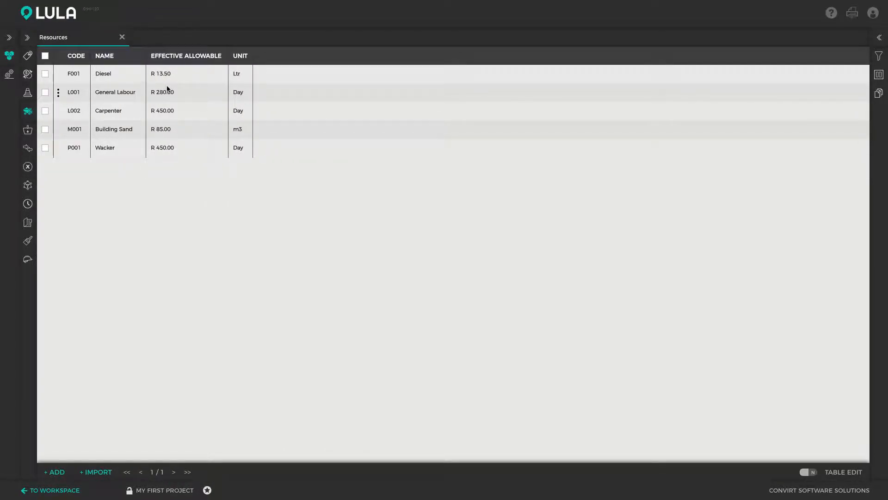
click(879, 55)
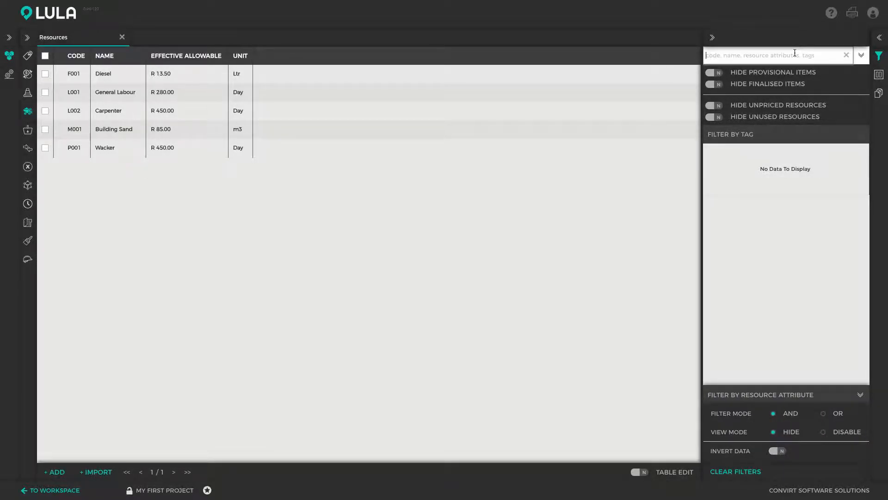
text(wacker)
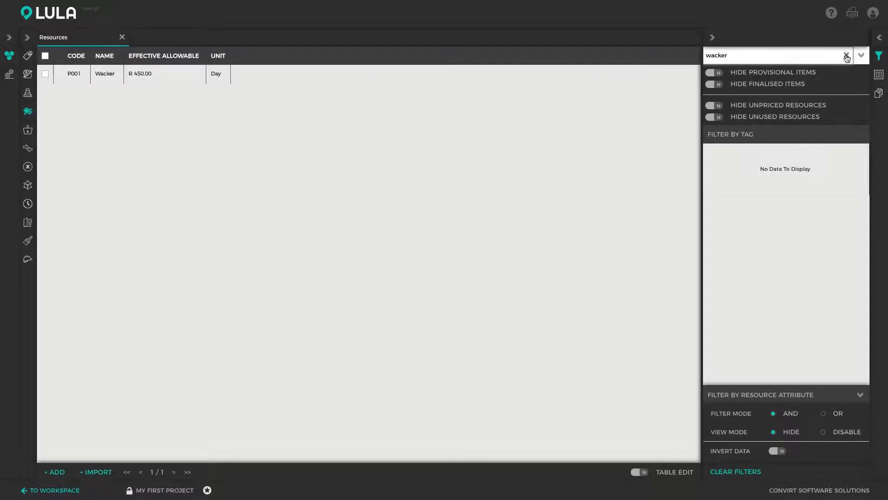
click(846, 55)
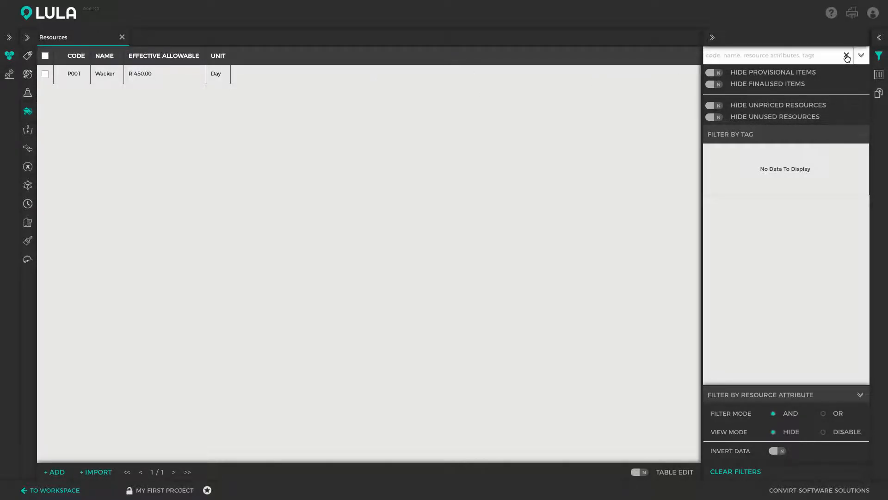
click(143, 81)
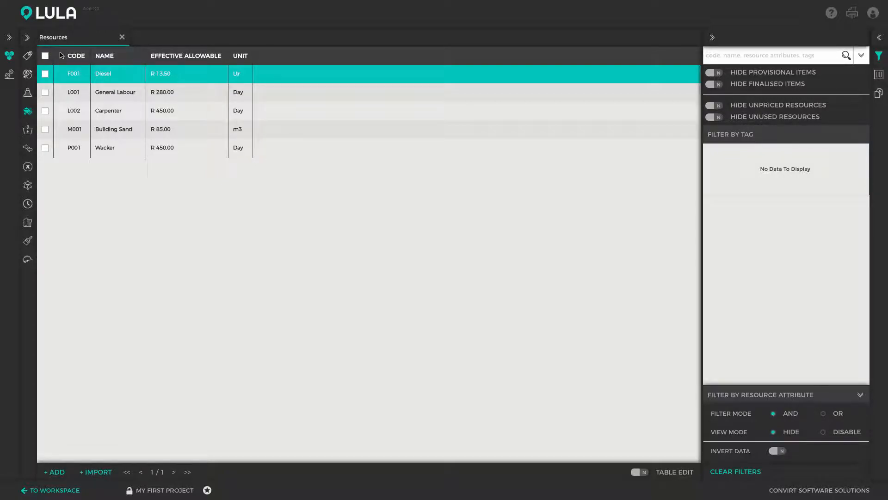
Step: Add a new tag to the project and name it "Hired plant"
click(26, 37)
click(44, 55)
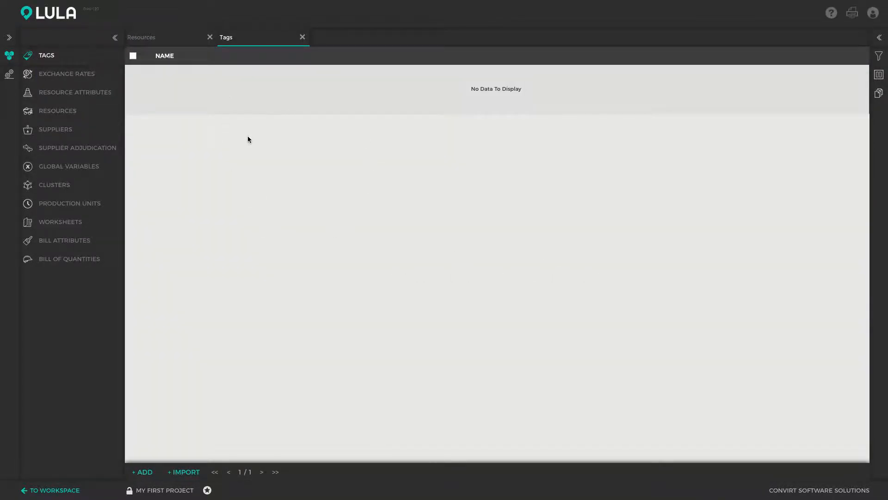
click(143, 472)
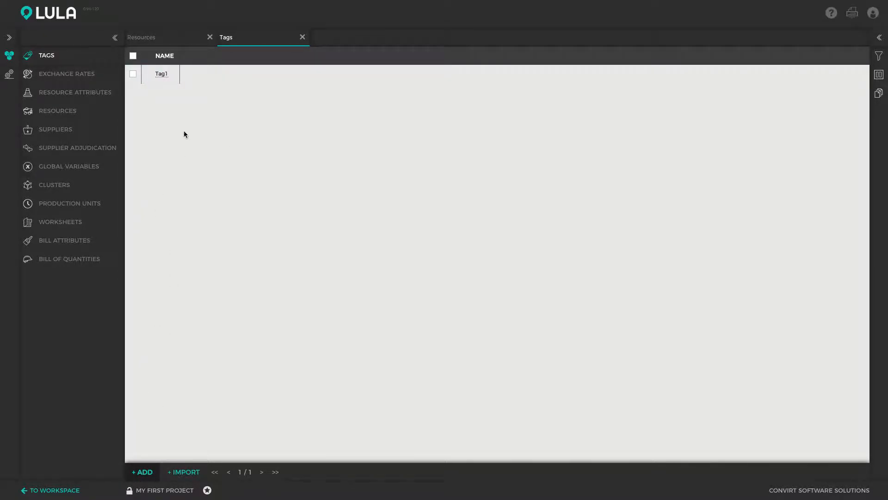
double_click(168, 75)
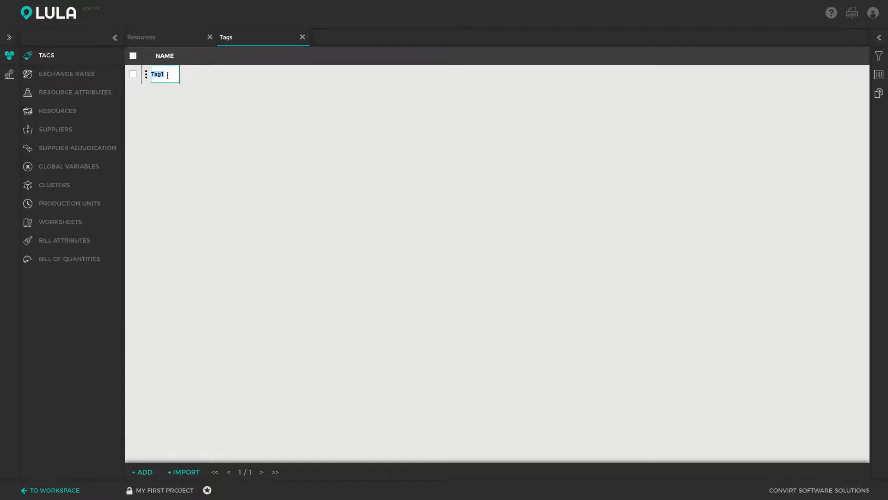
text(Hired plant)
key(Return)
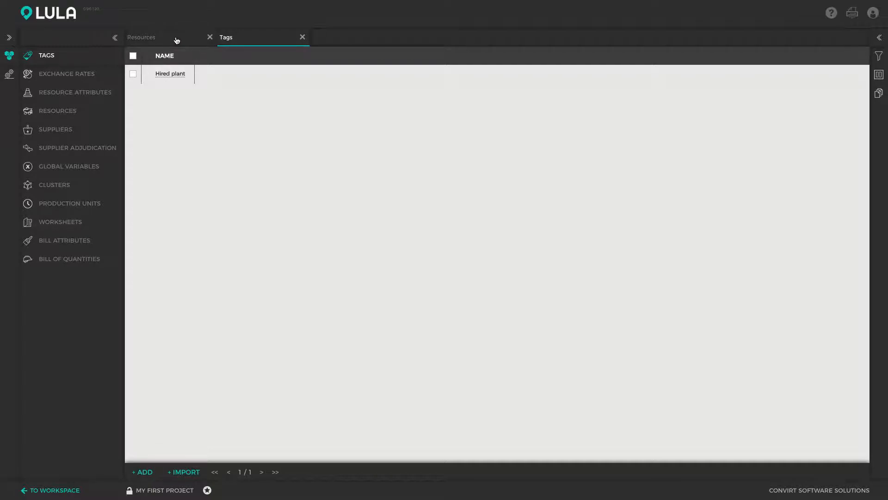
Step: Assign the "Hired plant" tag to the Wacker resource in the Resource Editor
click(154, 37)
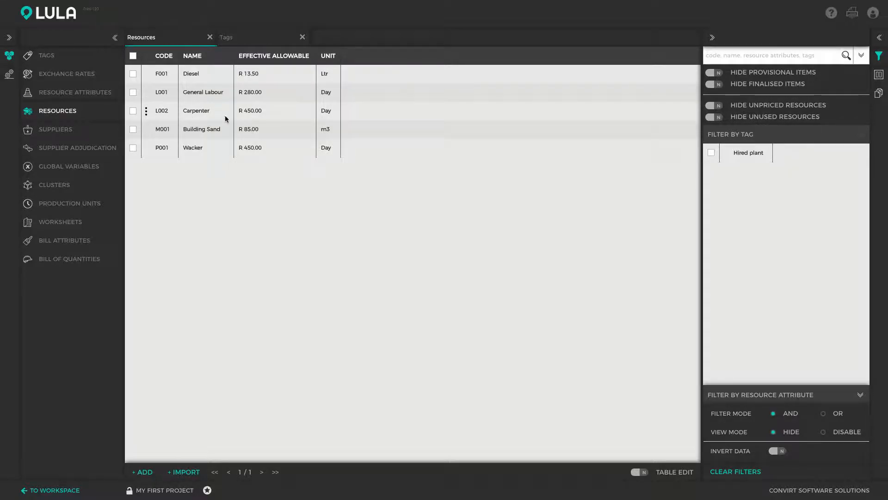
click(199, 151)
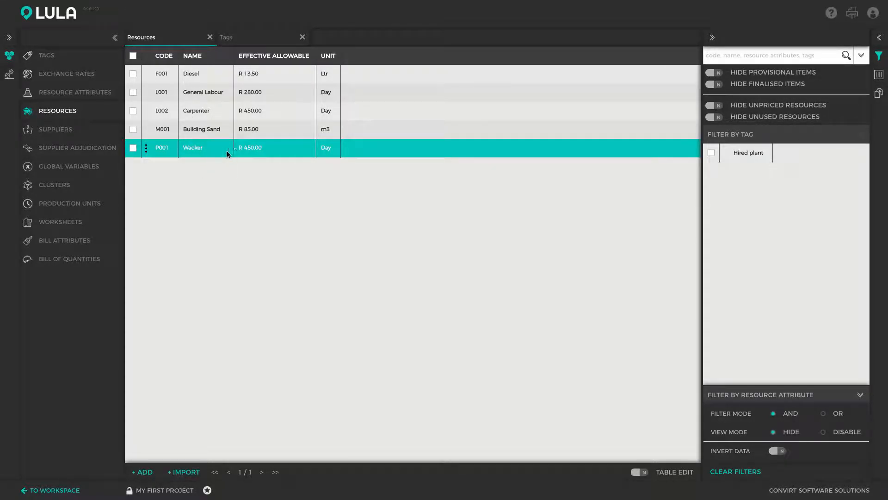
double_click(204, 148)
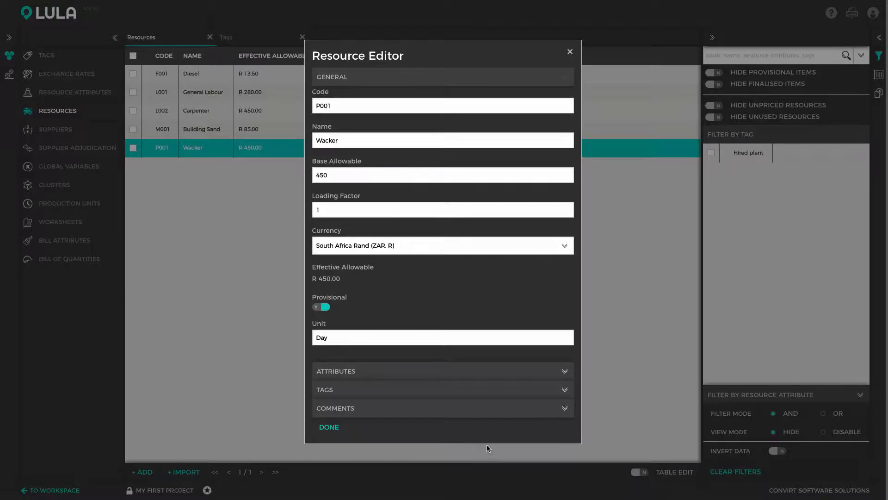
click(470, 394)
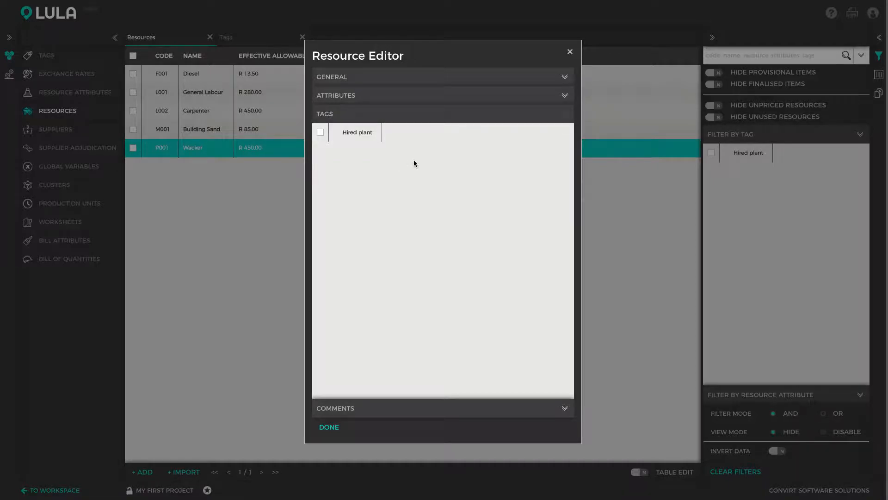
click(320, 133)
click(338, 426)
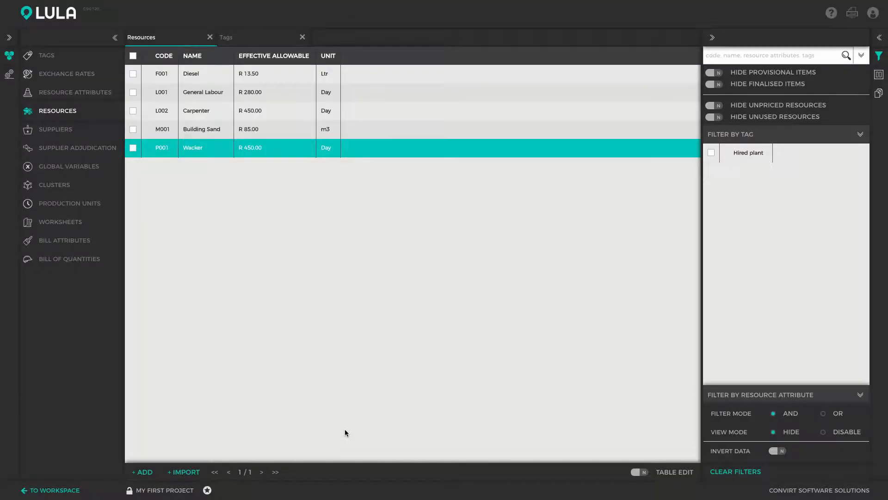
Step: Look at the Apply Tags option for the Wacker resource and hide the filter options
mouse_move(191, 149)
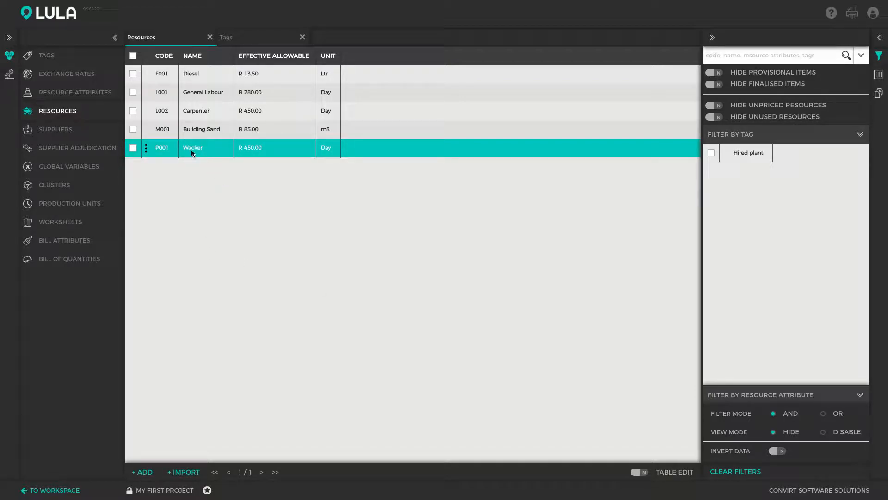
click(146, 149)
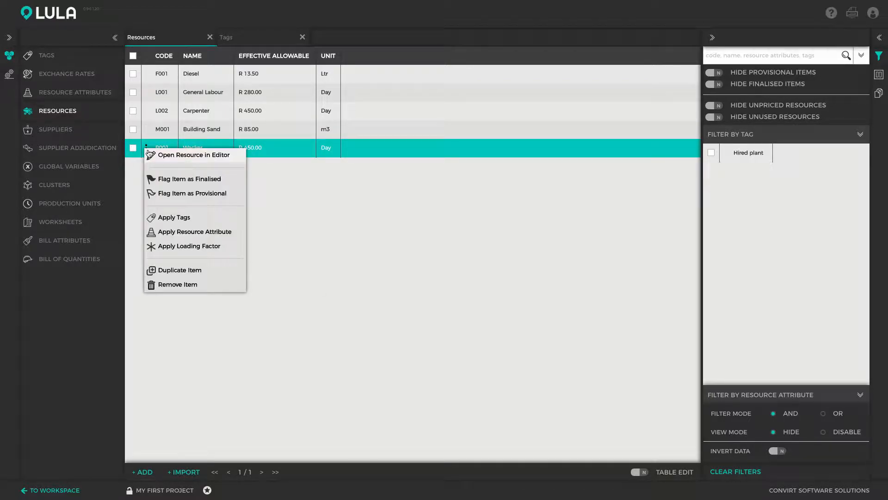
click(184, 219)
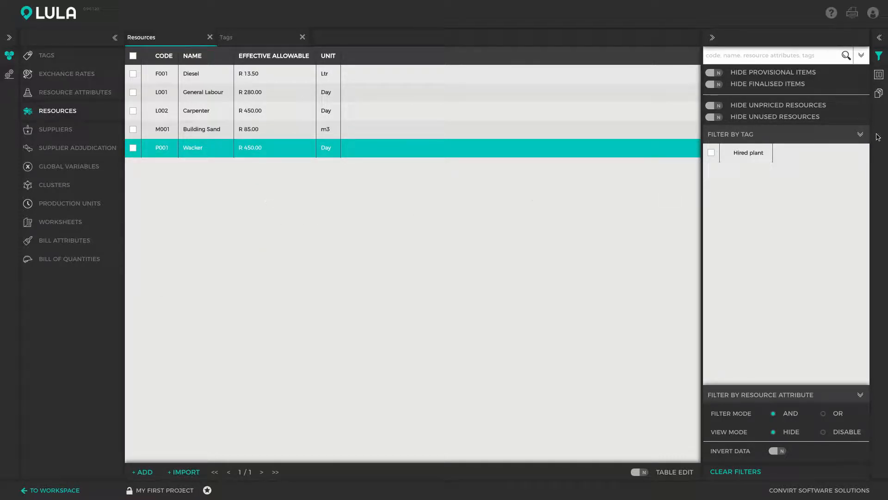
click(879, 56)
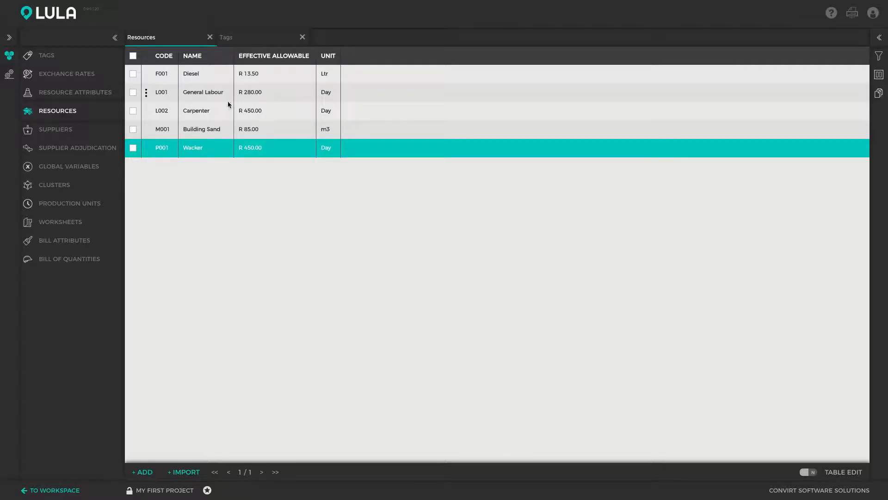
Step: Open the Resource Type attribute class and add three new resource attributes to it
click(90, 94)
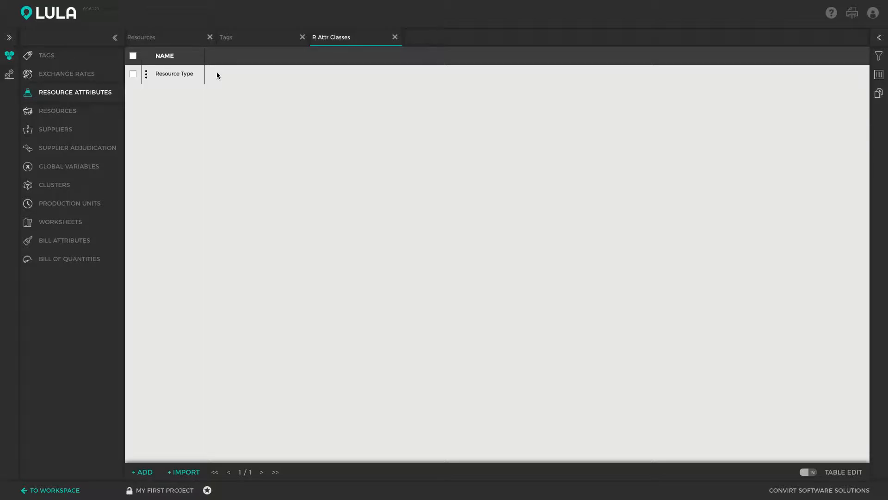
click(193, 75)
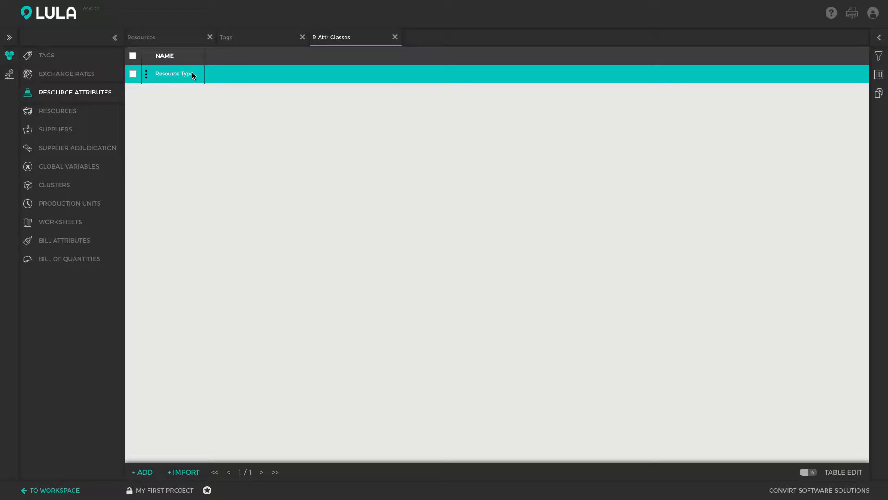
double_click(227, 74)
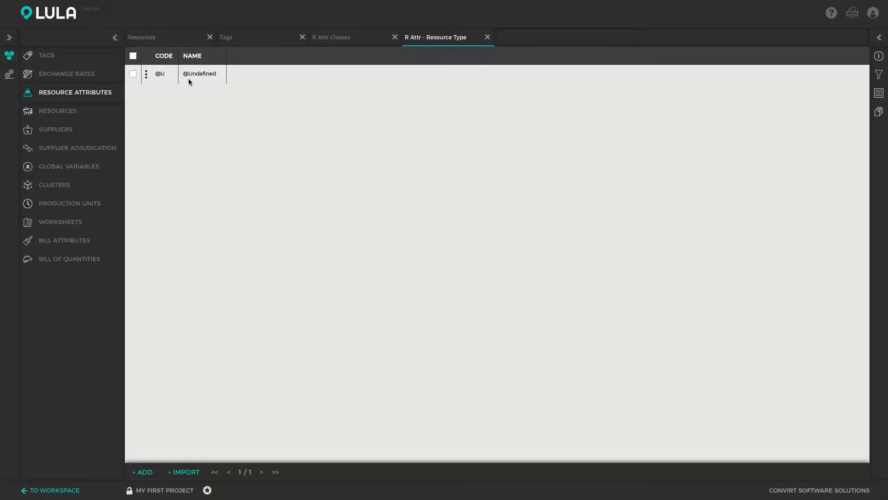
click(150, 474)
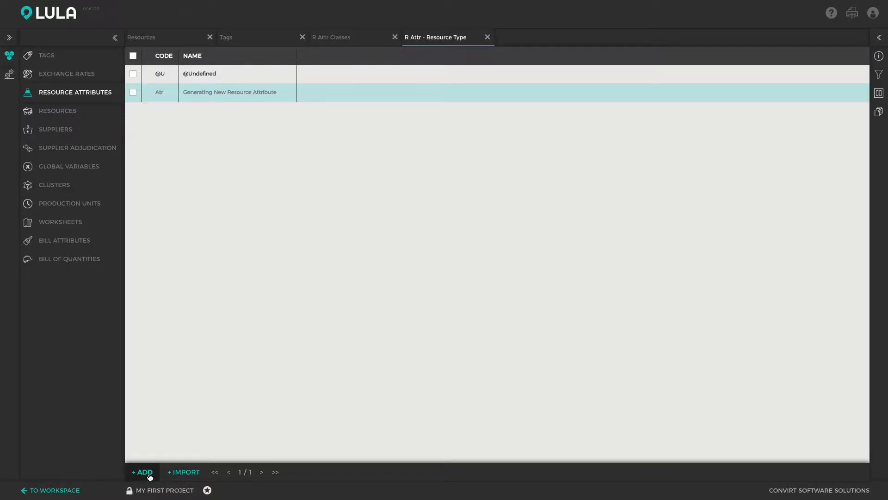
click(149, 473)
click(149, 474)
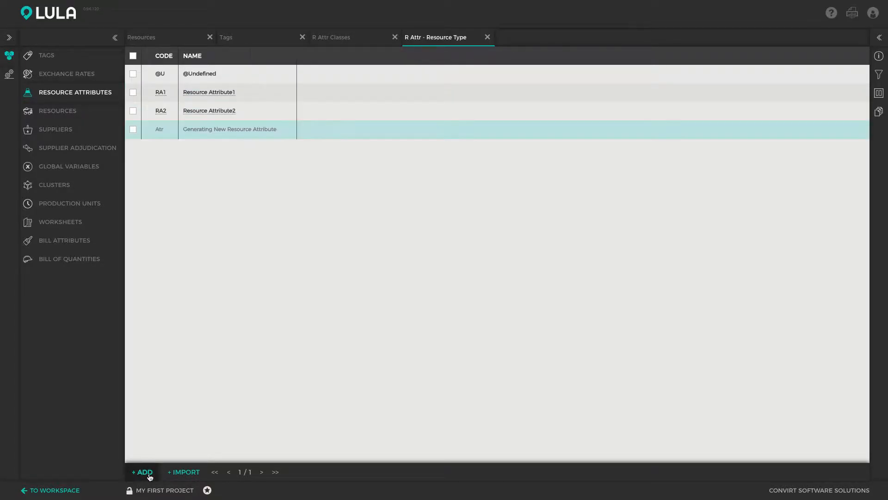
Step: Set the first new resource attribute's code to F and its name to Fuel
click(163, 92)
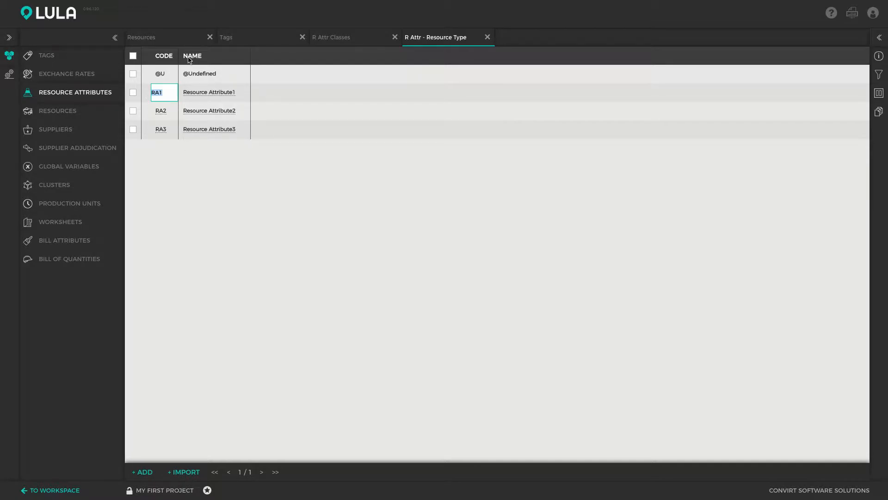
text(F)
key(Tab)
text(Fu)
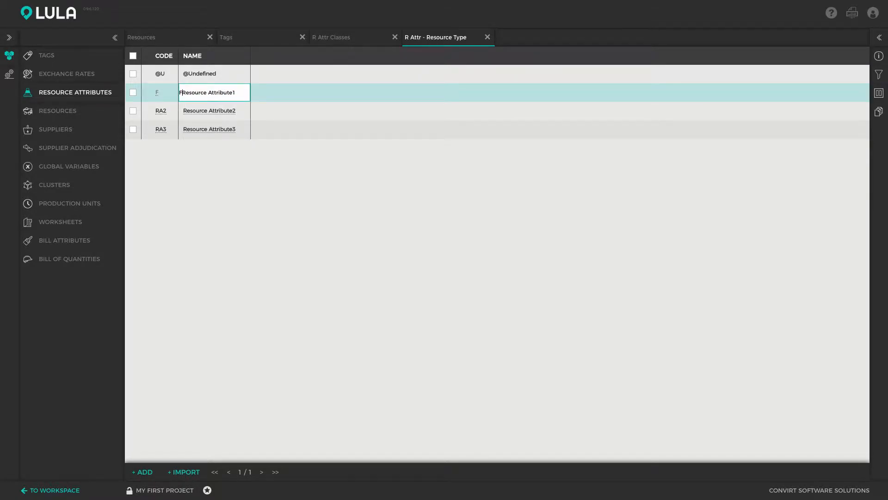
triple_click(214, 91)
text(Fiel)
key(Return)
Step: Name the second and third new resource attributes Labour and Plant
text(Labour)
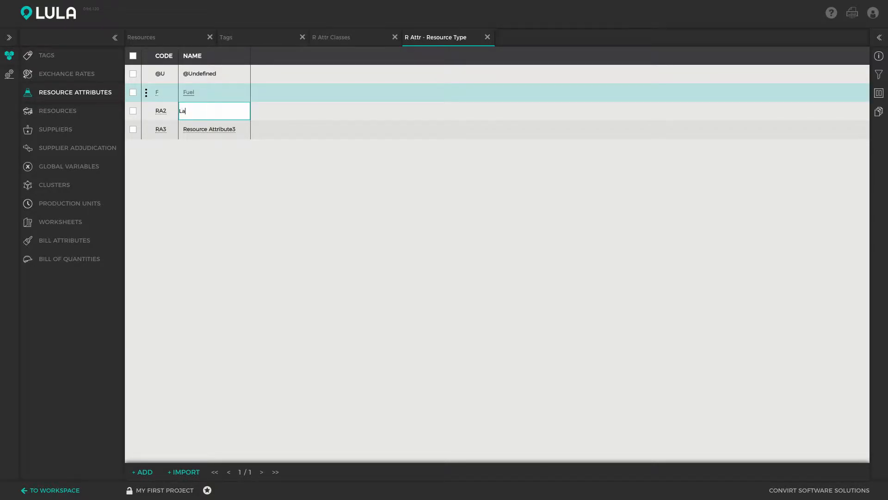
key(Return)
text(Pl)
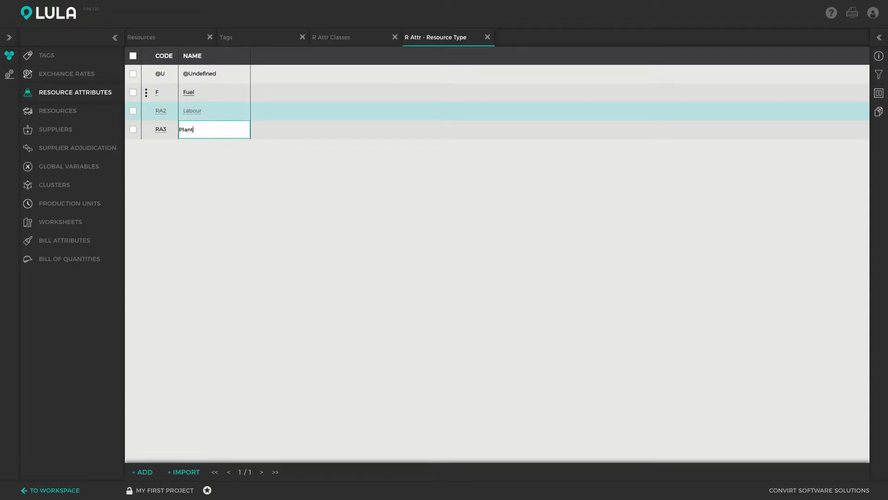
text(ant)
key(Return)
Step: Set the code of the Labour attribute to L and of the Plant attribute to P
double_click(156, 113)
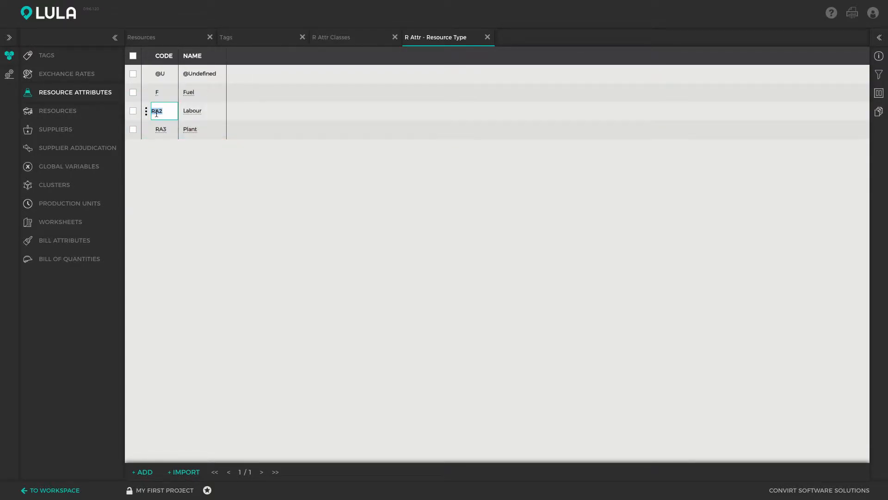
text(L)
key(Return)
text(P)
key(Return)
double_click(153, 92)
click(187, 176)
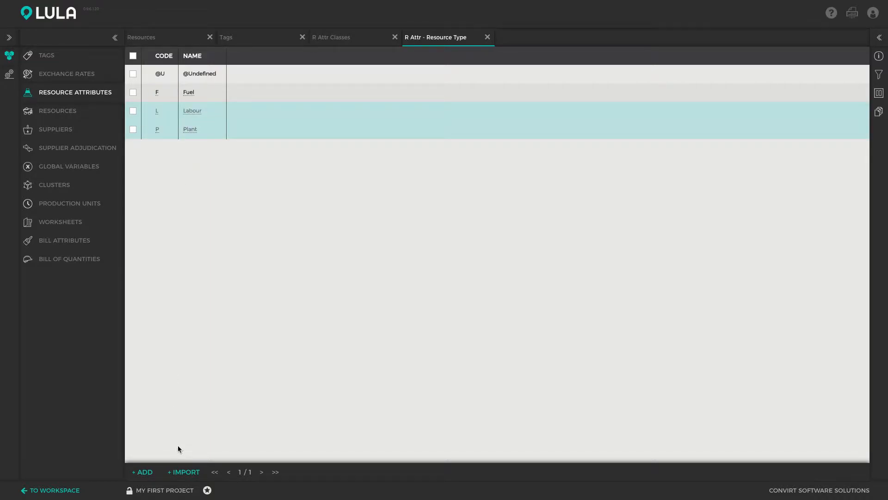
Step: Add a fourth resource attribute with code M and name Material, and return to the resources list
click(142, 472)
double_click(169, 143)
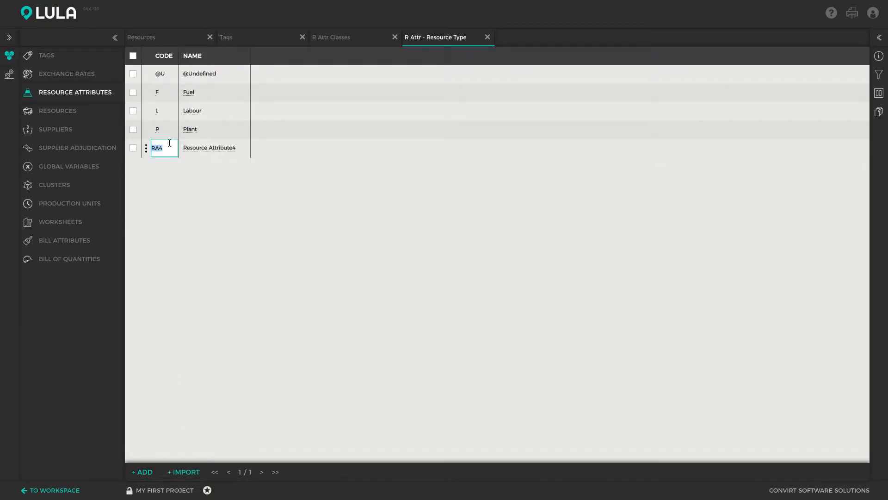
text(M)
key(Return)
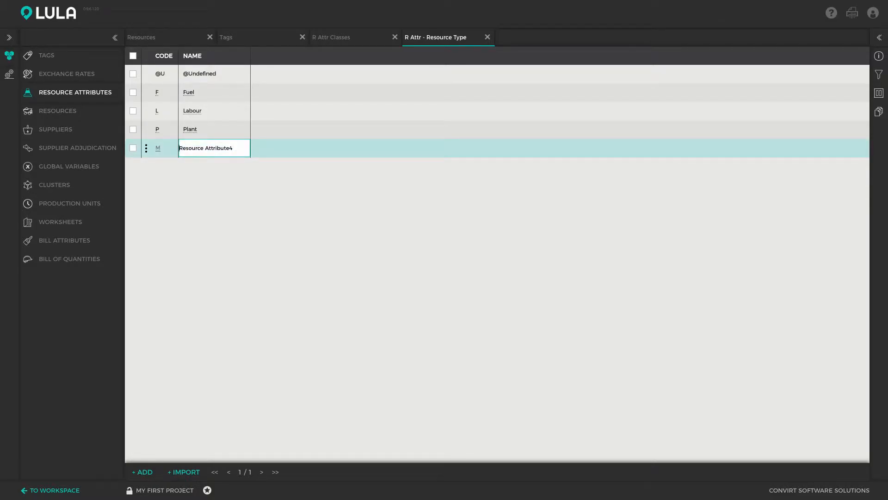
double_click(198, 154)
text(Material)
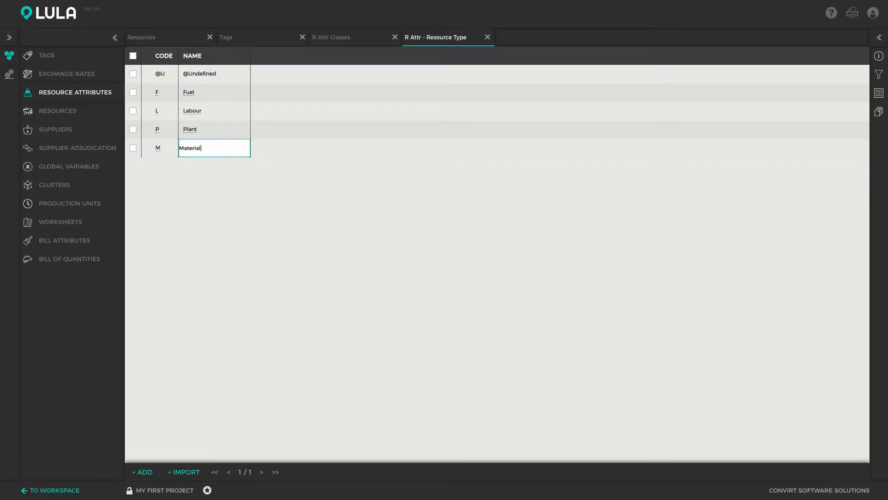
key(Return)
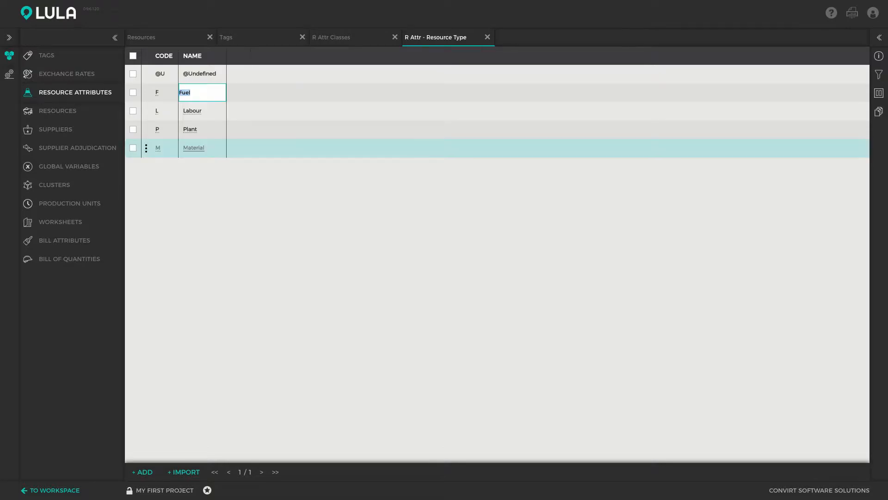
click(222, 129)
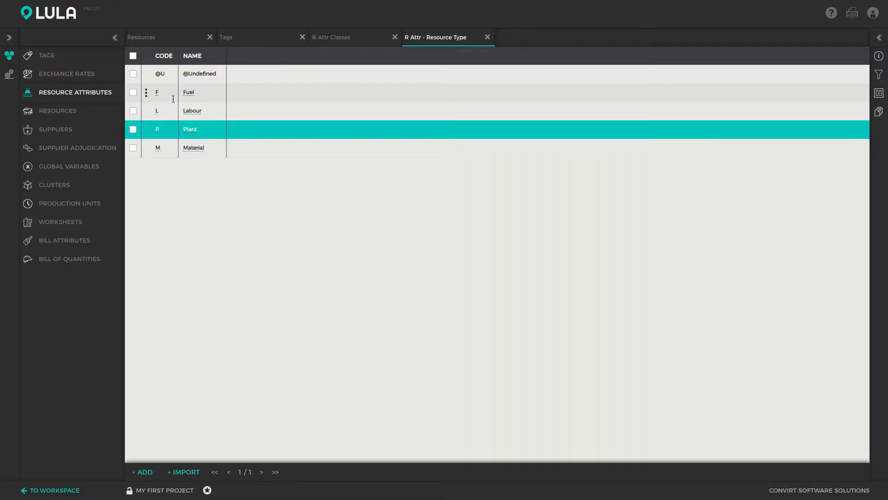
click(174, 41)
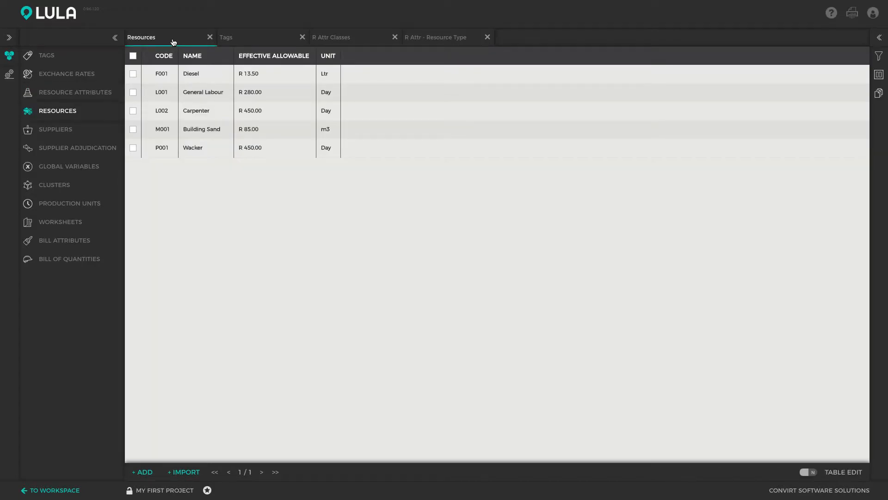
Step: Set the Resource Type attribute of the Diesel resource to Fuel and save the resource
click(209, 70)
double_click(209, 73)
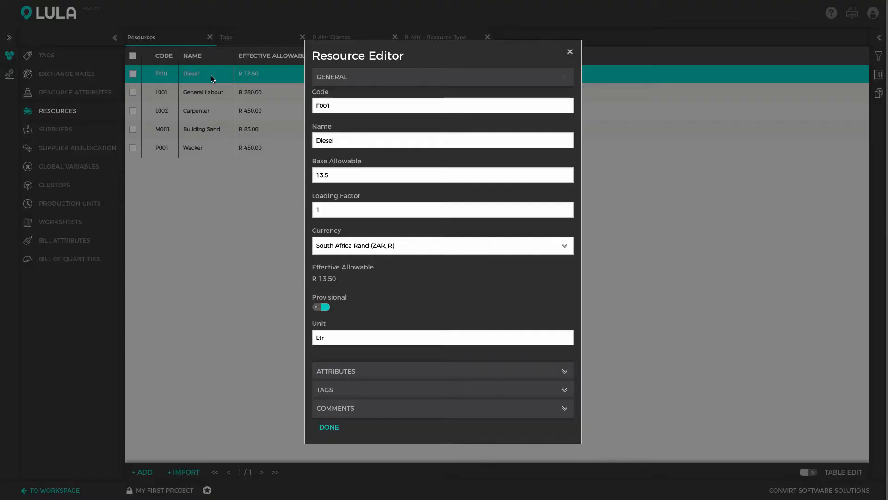
click(367, 367)
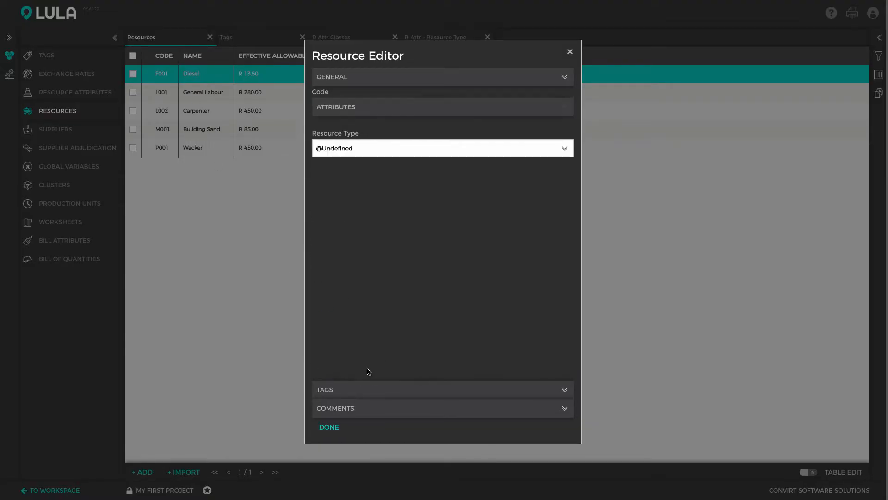
click(518, 140)
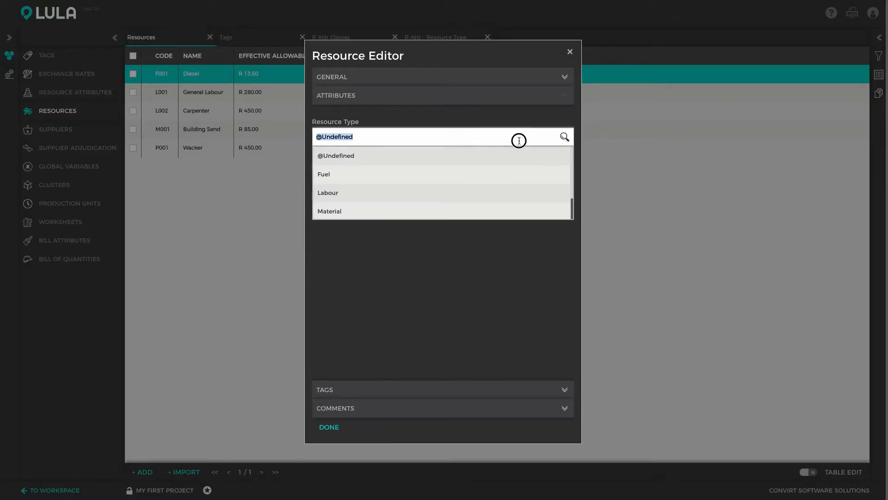
click(421, 178)
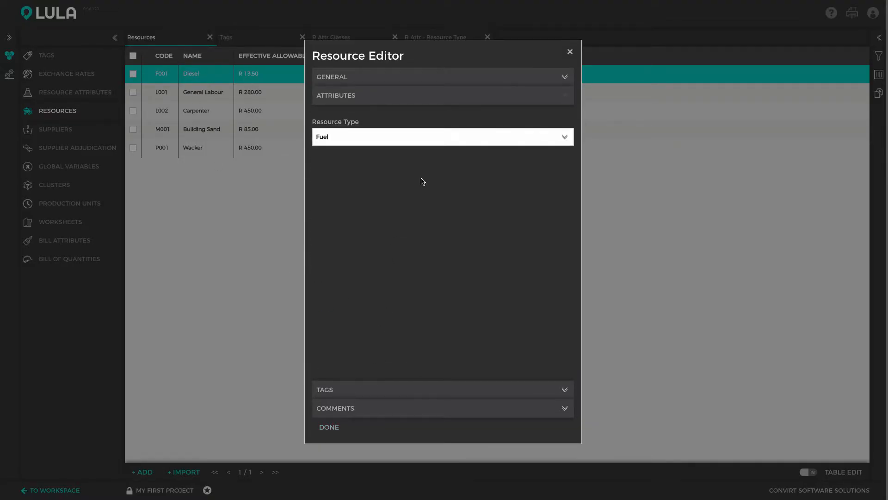
click(334, 432)
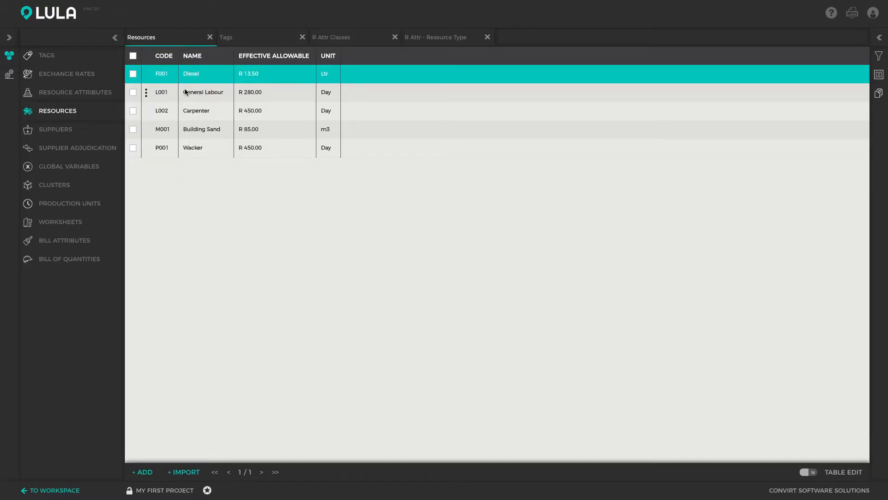
Step: Apply the Labour resource attribute to the General Labour and Carpenter resources together
click(133, 92)
click(133, 110)
click(147, 56)
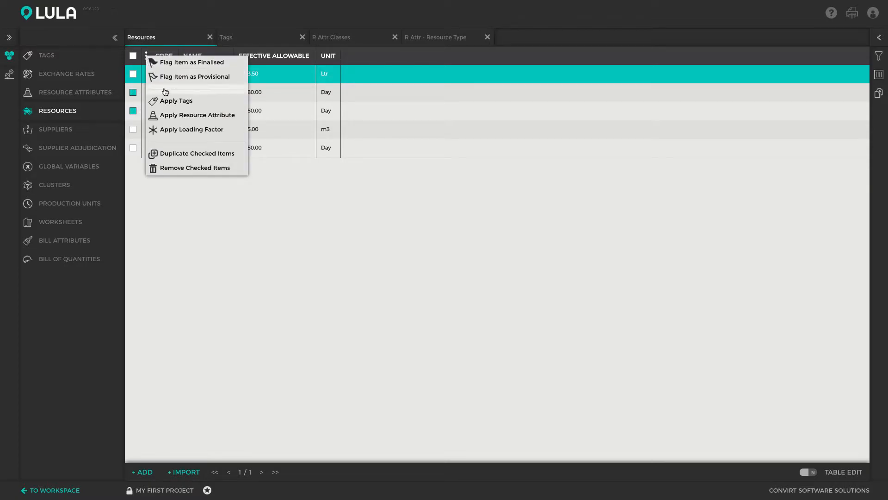
click(178, 115)
click(86, 52)
click(60, 105)
click(111, 443)
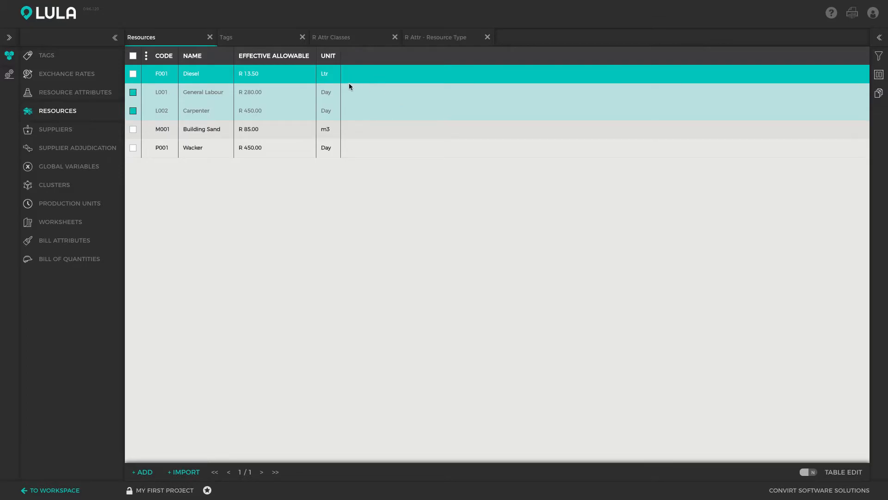
Step: Set the Resource Type attribute of the Building Sand resource to Material and save the resource
double_click(188, 130)
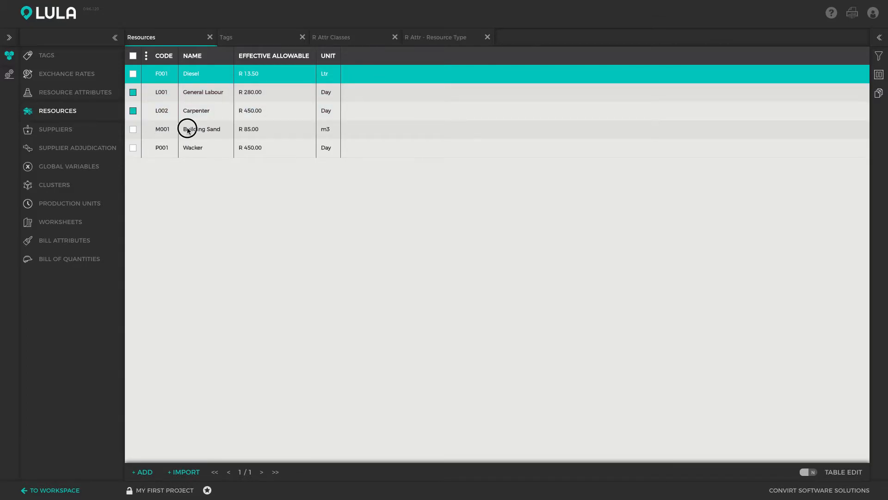
click(395, 371)
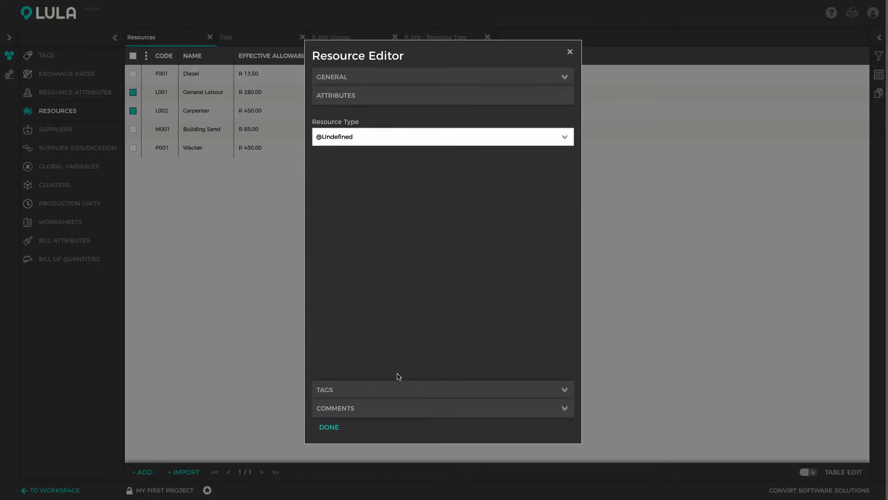
click(564, 136)
click(474, 207)
click(324, 427)
Step: Set the Resource Type attribute of the Wacker resource to Plant and save the resource
double_click(199, 149)
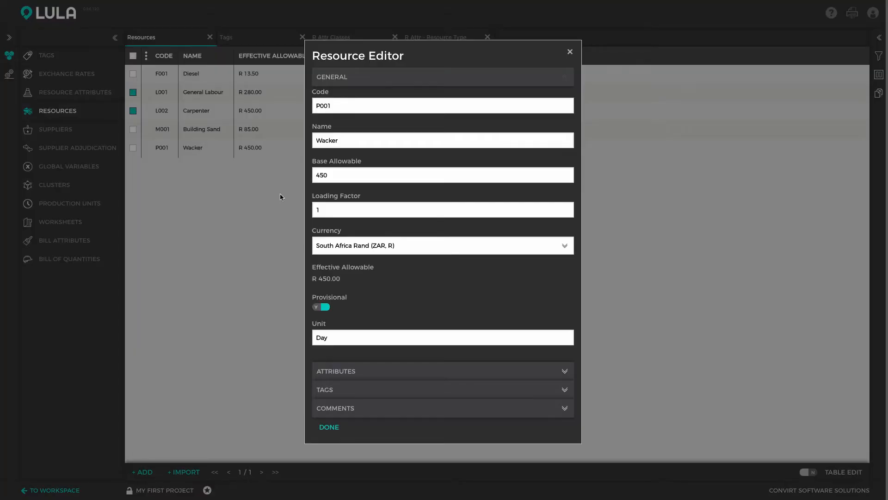
click(378, 367)
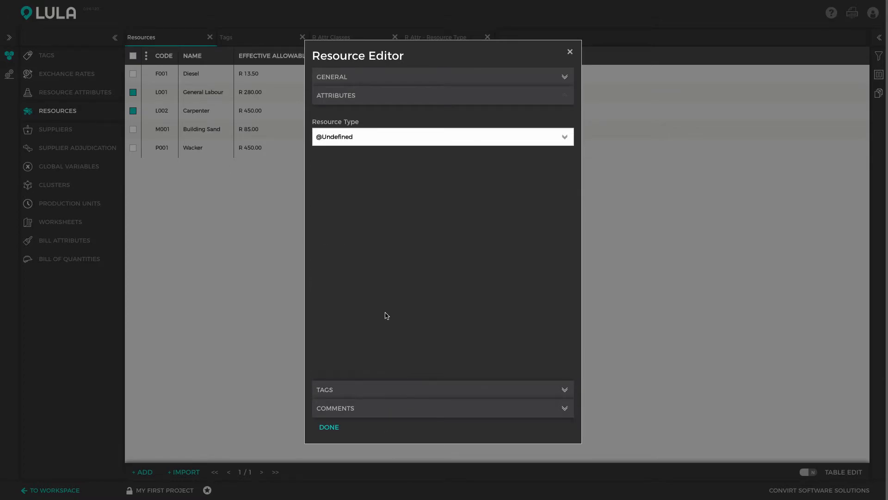
click(381, 137)
scroll(359, 192, down, 1)
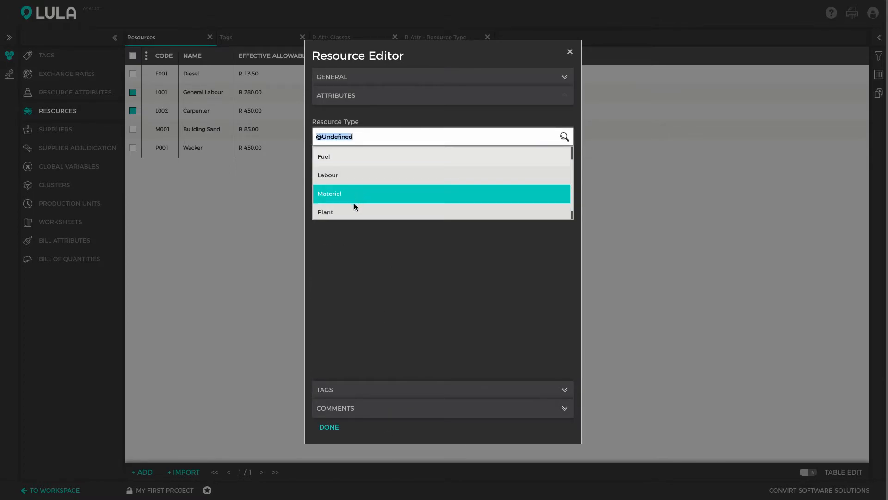
click(353, 211)
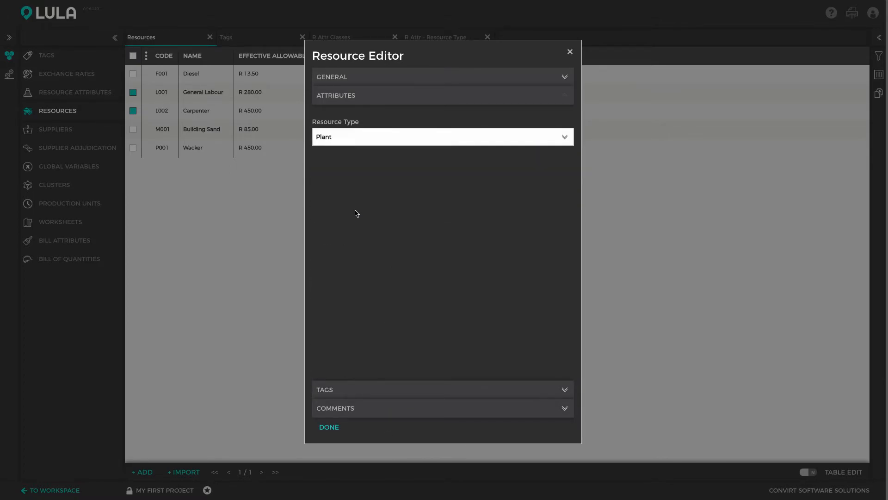
click(329, 427)
Step: Deselect the General Labour and Carpenter resources and collapse the project navigation
click(133, 92)
click(133, 111)
click(94, 42)
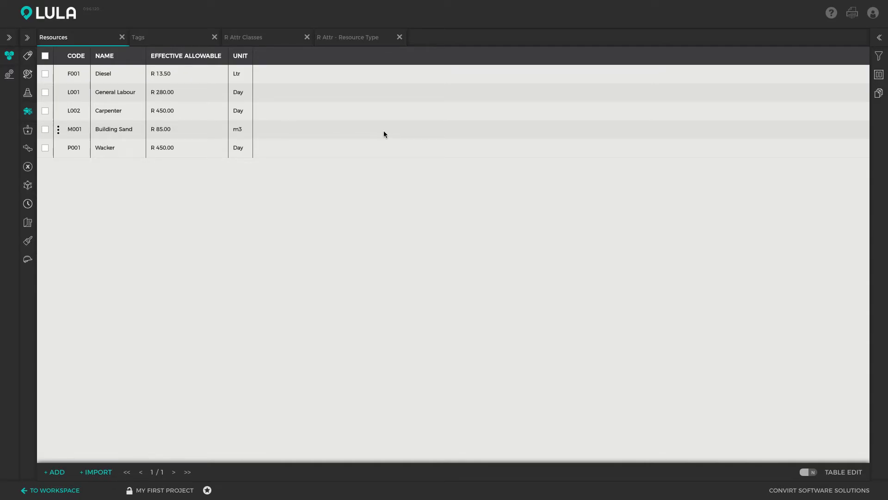
Step: Filter the resources by the Labour attribute under Resource Type, and clear that filter after viewing the list
click(883, 55)
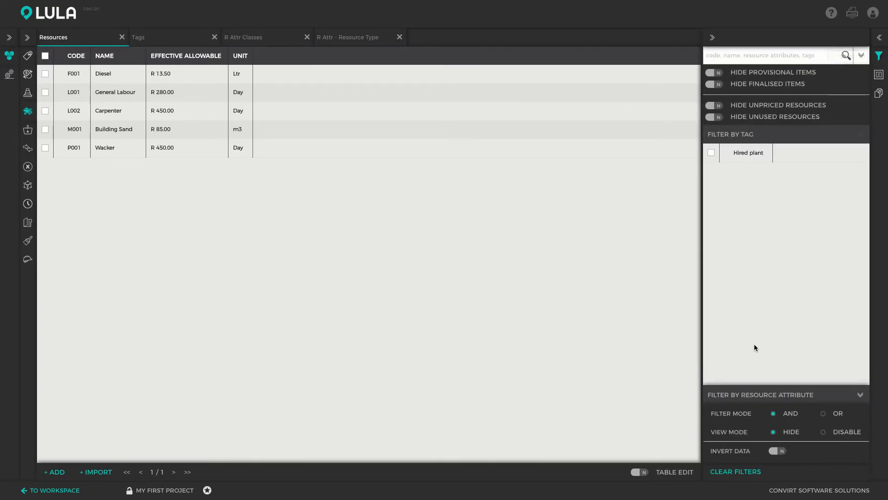
click(779, 396)
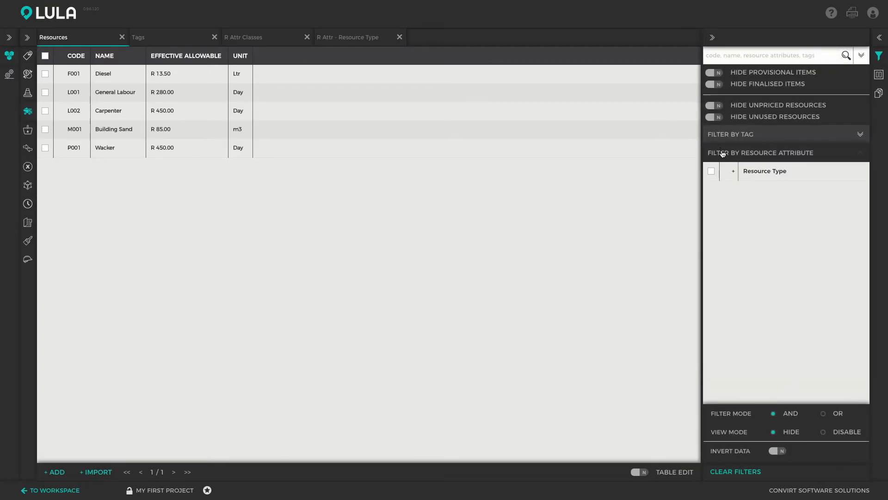
click(735, 173)
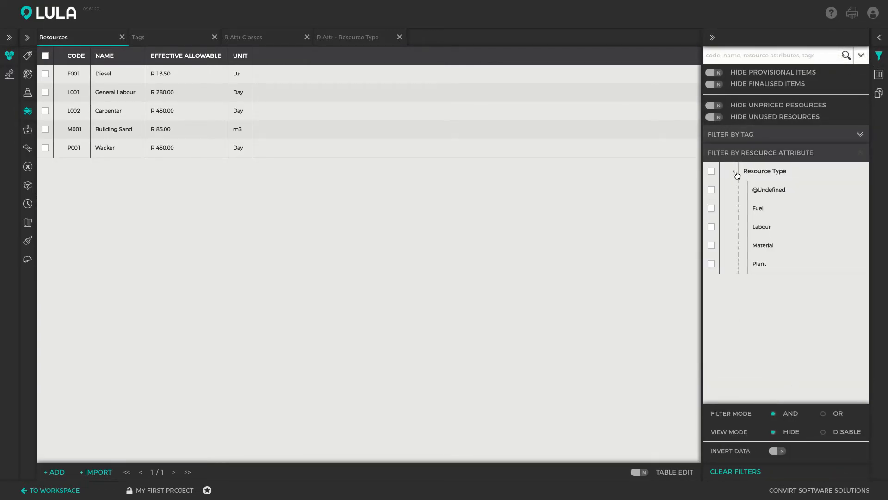
click(712, 228)
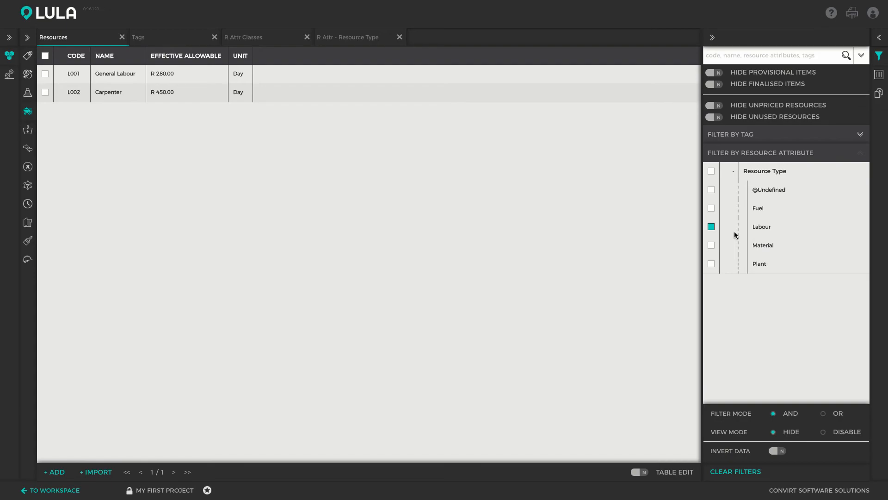
click(712, 227)
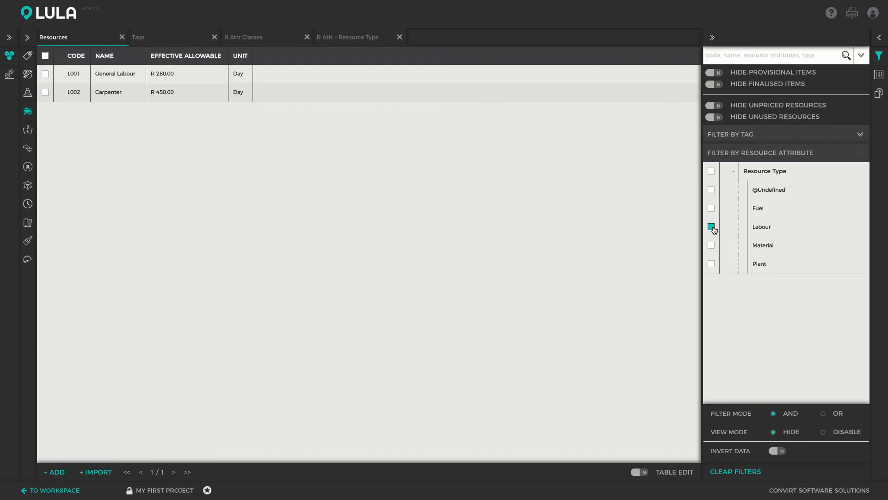